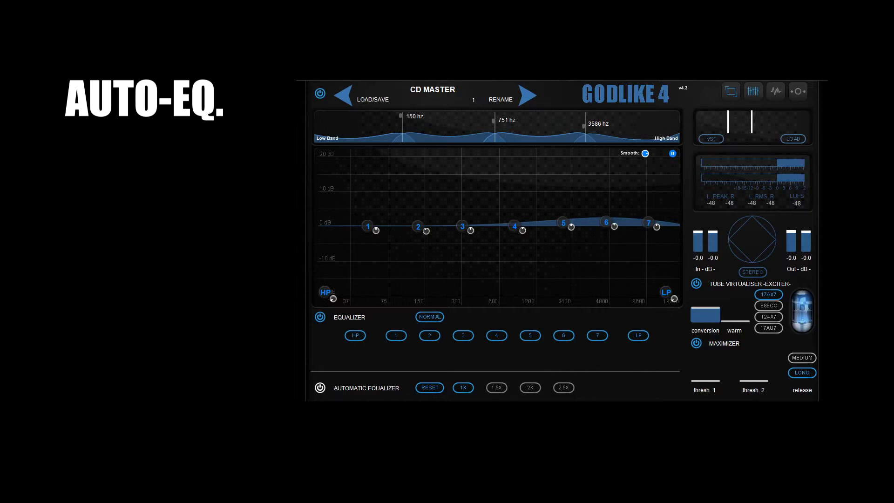
- Start playback, bypass the manual equalizer and enable the automatic equalizer
key("space")
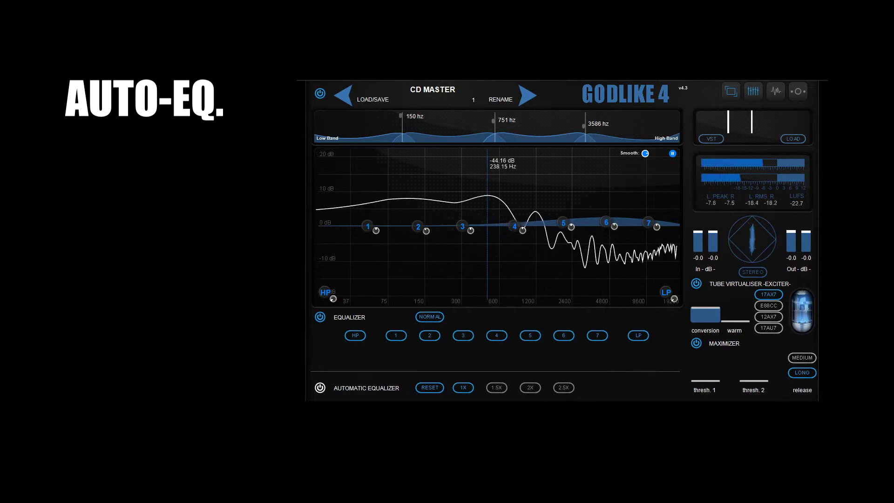
left_click(321, 318)
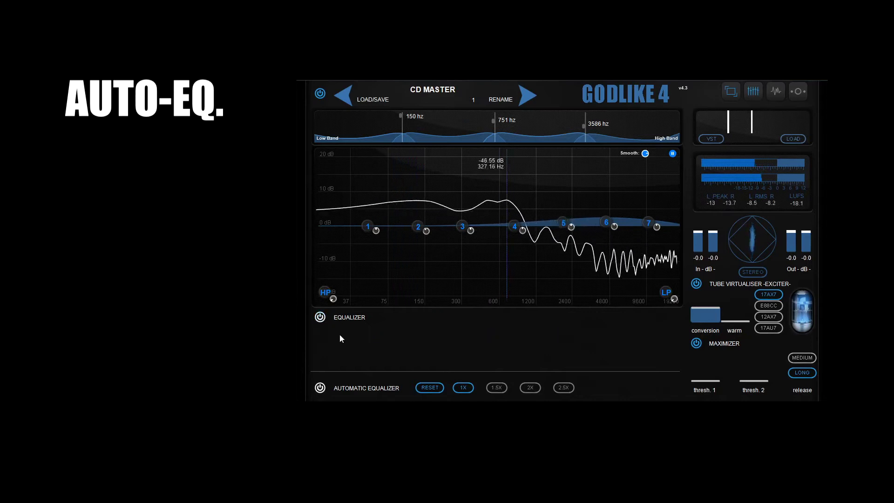
left_click(320, 388)
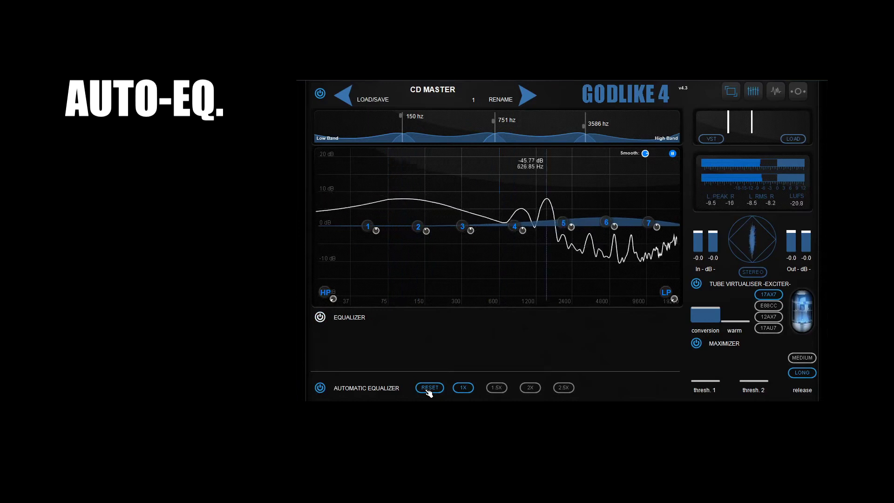
- Audition the automatic equalizer at 1.5X, 2X and 2.5X, resetting it along the way, and return it to 1X
left_click(496, 388)
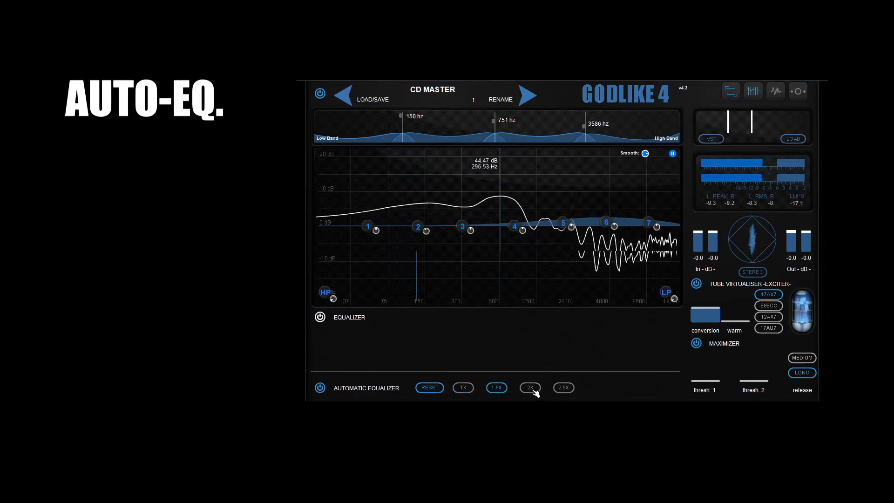
left_click(534, 390)
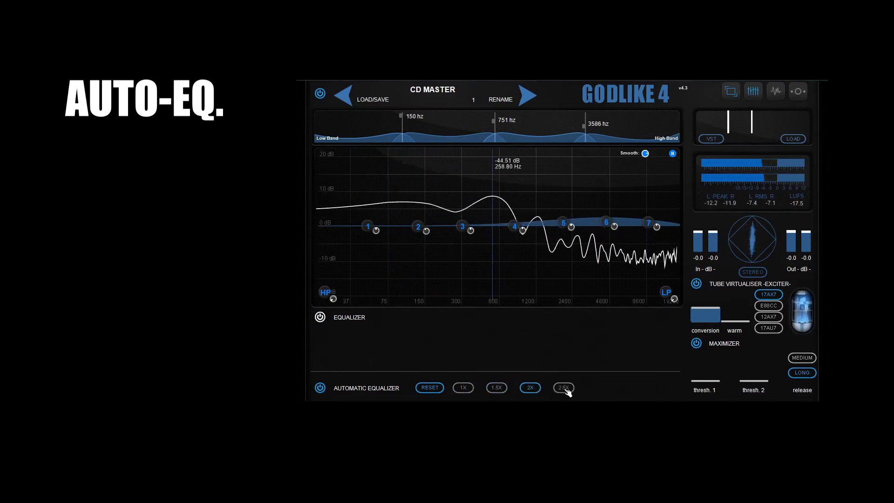
left_click(434, 390)
left_click(565, 389)
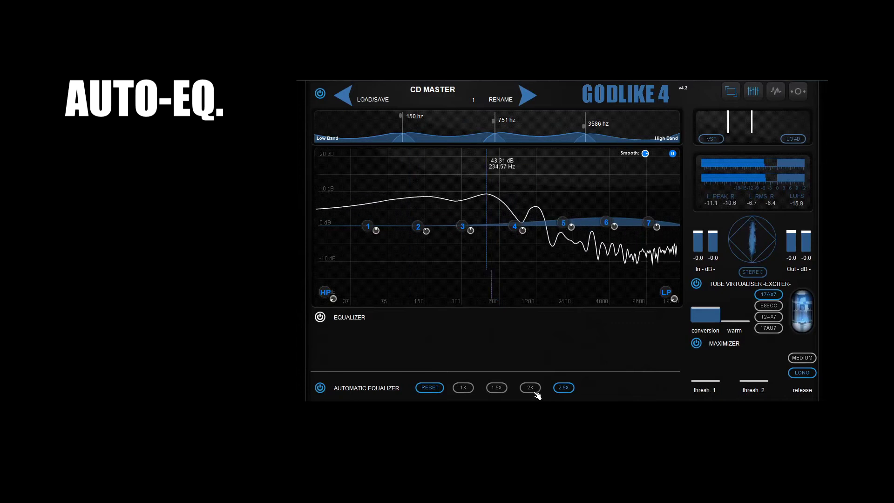
left_click(464, 388)
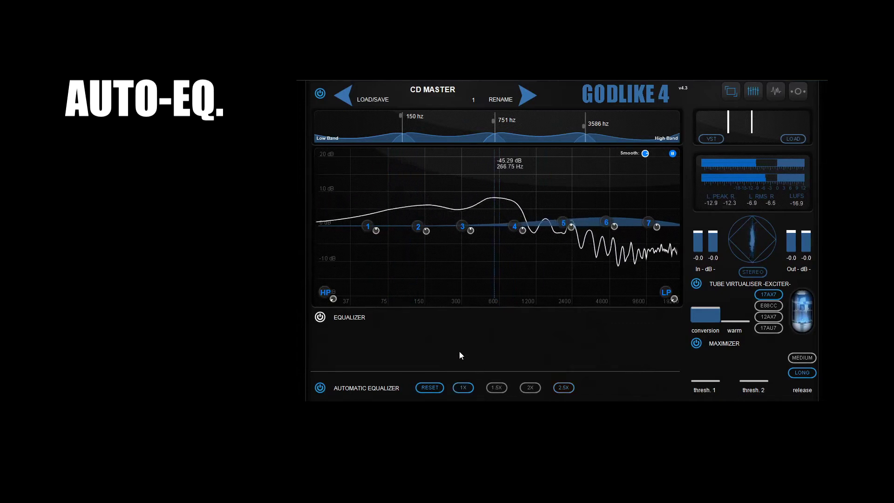
- Re-enable the manual equalizer and raise the high-pass filter's frequency to about 37 Hz
left_click(320, 319)
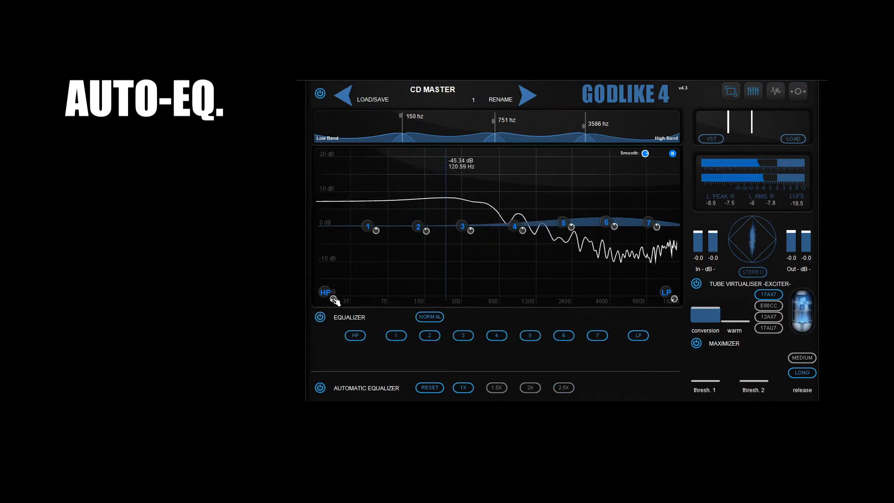
left_click_drag(334, 300, 357, 298)
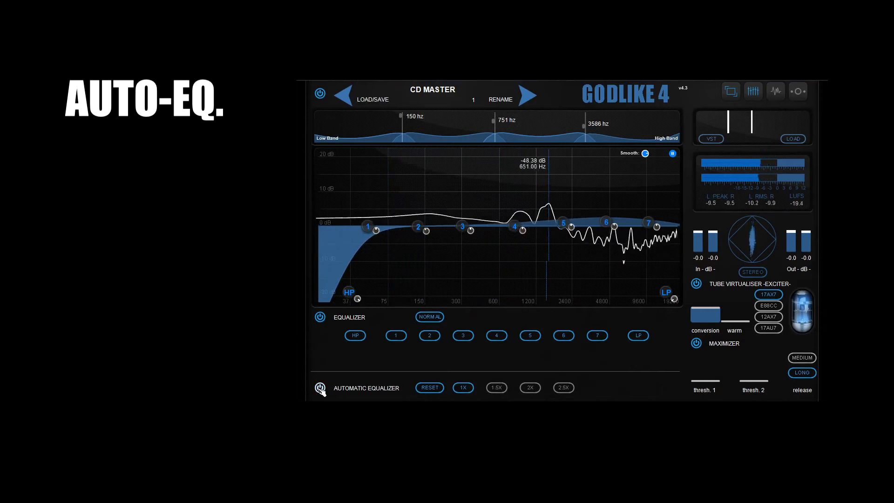
- Try the automatic equalizer at 2.5X, switch it off and set its strength back to 1X
left_click(565, 390)
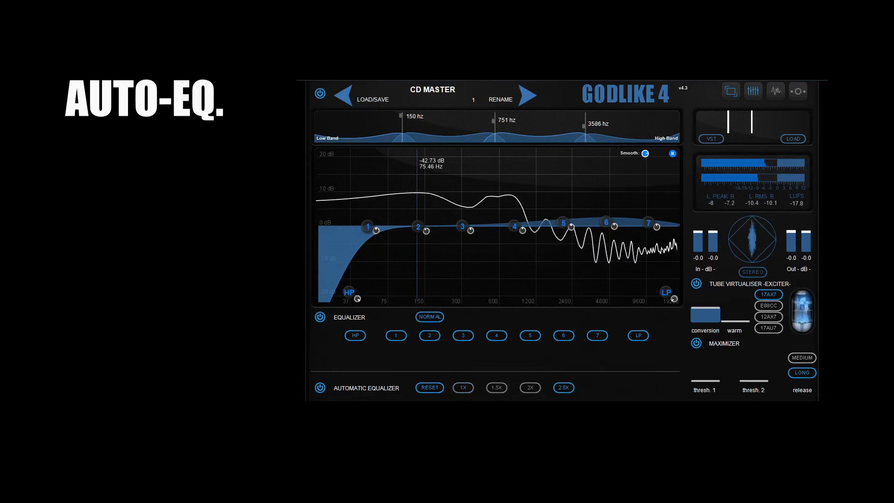
left_click(321, 388)
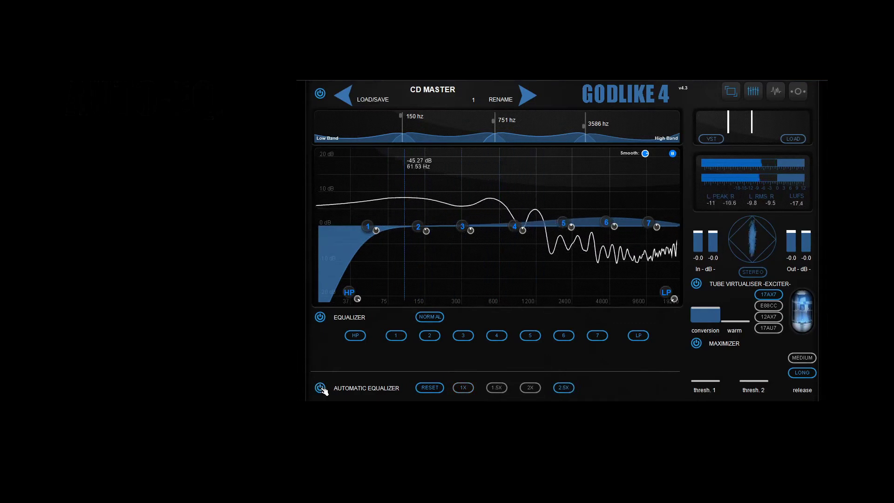
left_click(465, 390)
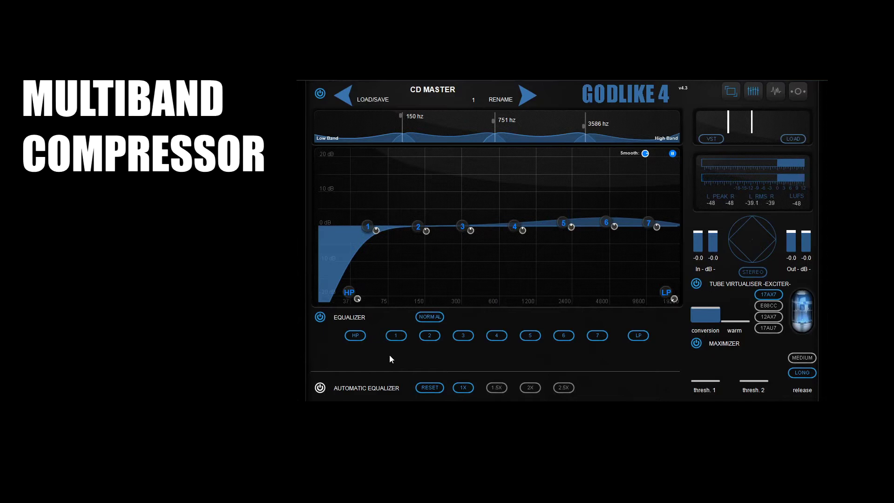
- Open the multiband compressor and isolate its third band by muting the other three
left_click(777, 90)
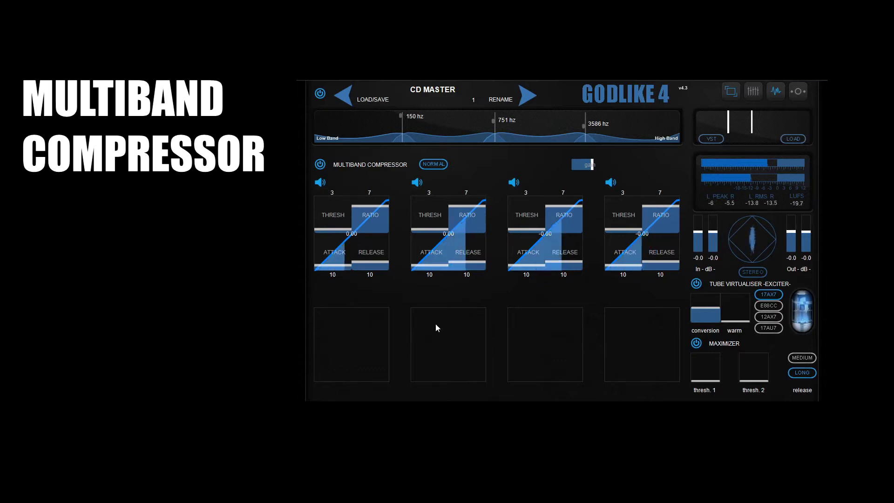
left_click(611, 182)
left_click(417, 183)
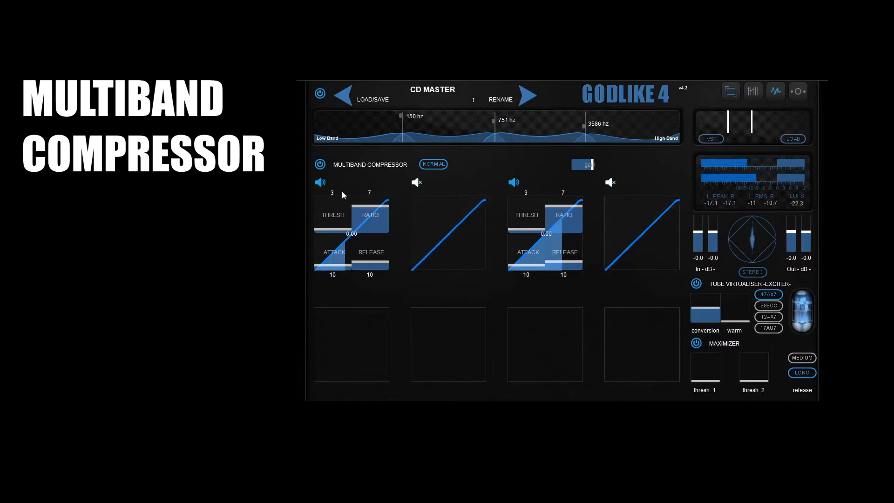
left_click(320, 182)
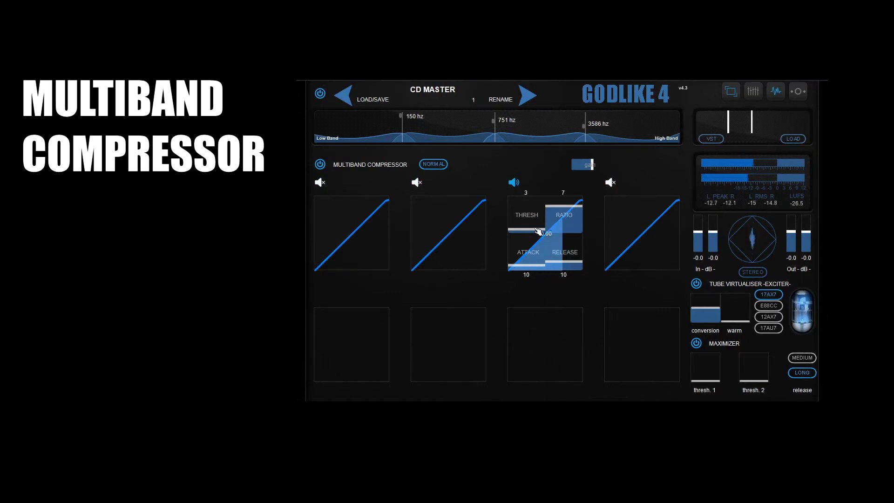
- Set the compressor's third band threshold to 15 and unmute the other three bands
left_click_drag(538, 231, 538, 220)
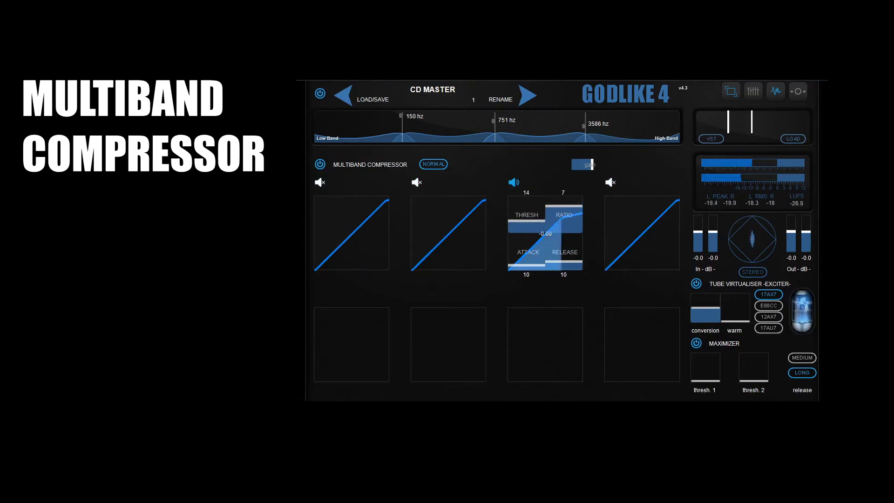
left_click_drag(538, 221, 538, 219)
left_click(611, 182)
left_click(417, 182)
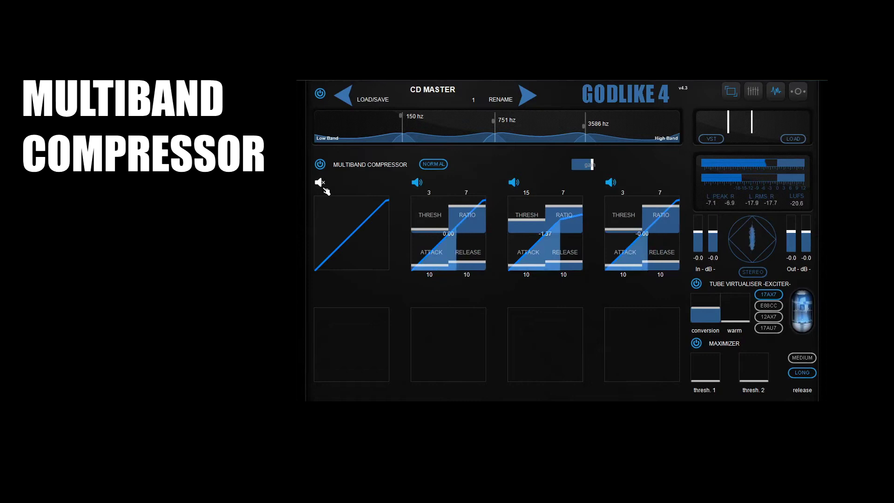
left_click(320, 182)
- Try the multiband compressor in M/S mode and return it to normal mode
left_click(433, 164)
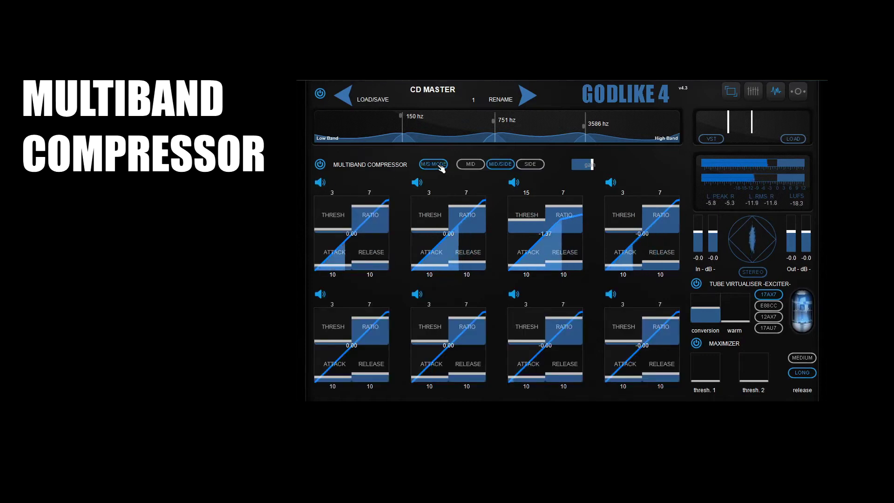
left_click(441, 165)
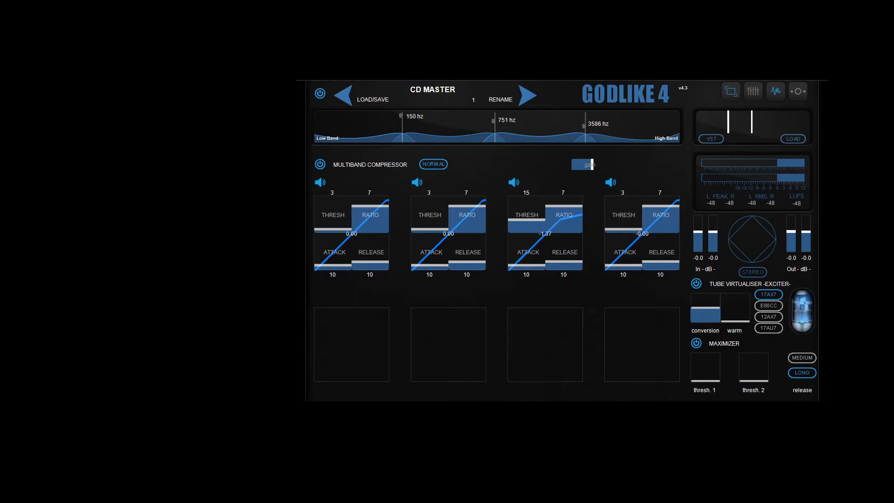
- Open the multiband stereo imager, start playback and enable the imager
left_click(799, 93)
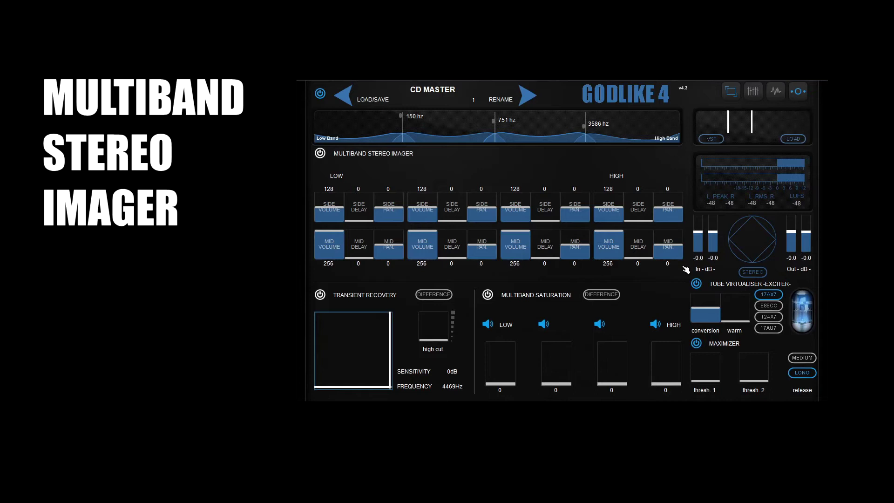
key("space")
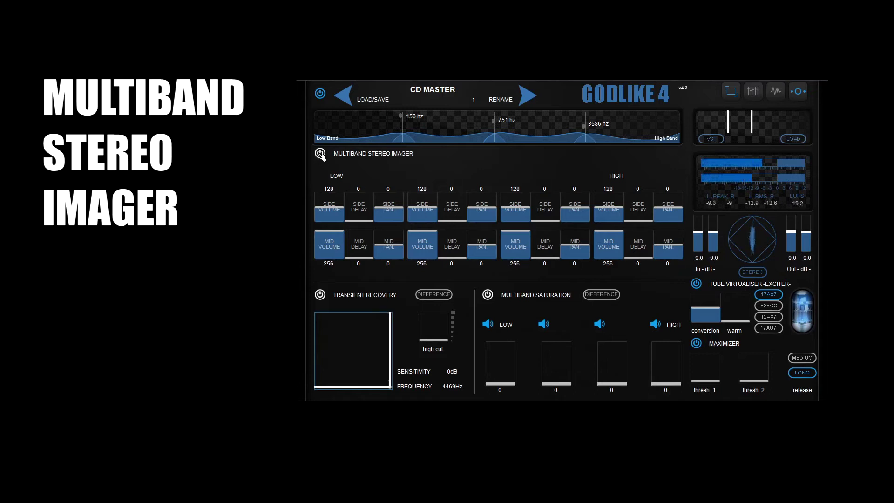
left_click(320, 153)
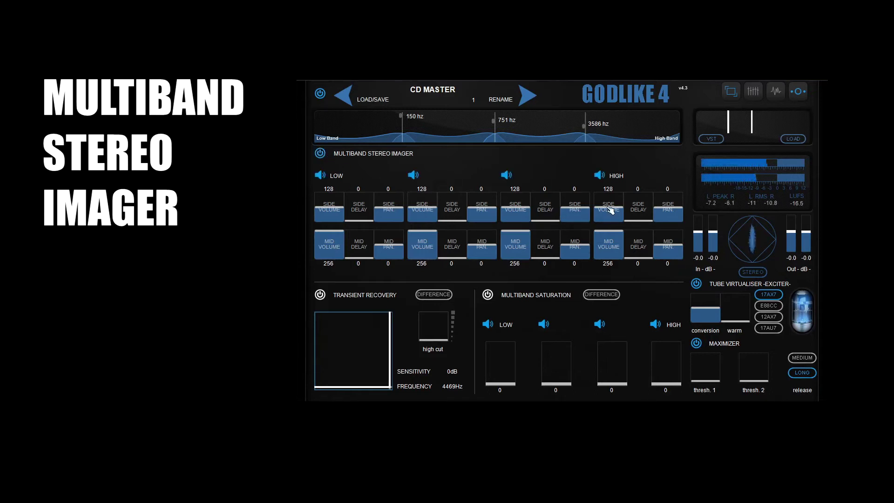
- Isolate the imager's high band by muting the other three bands and set its side volume to 172
mouse_move(611, 209)
left_mouse_down()
mouse_move(610, 195)
mouse_move(607, 205)
left_mouse_up()
left_click(506, 175)
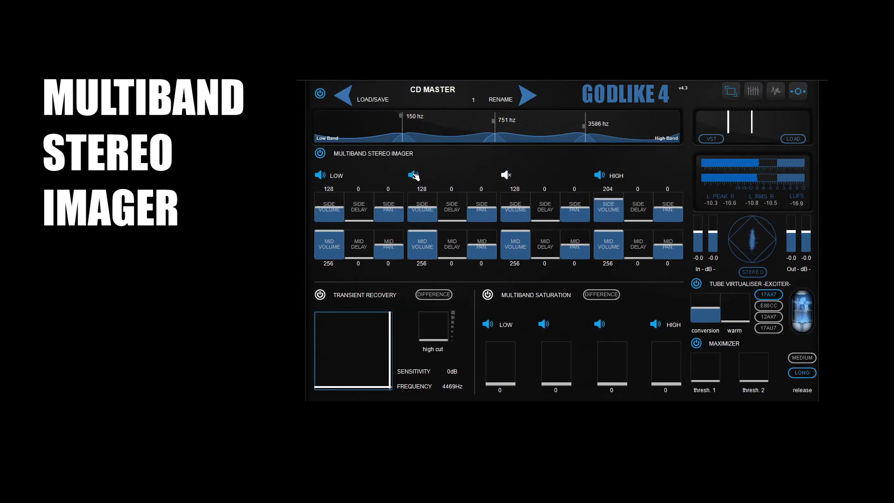
left_click(324, 175)
mouse_move(606, 207)
left_mouse_down()
mouse_move(606, 222)
mouse_move(605, 192)
mouse_move(608, 203)
left_mouse_up()
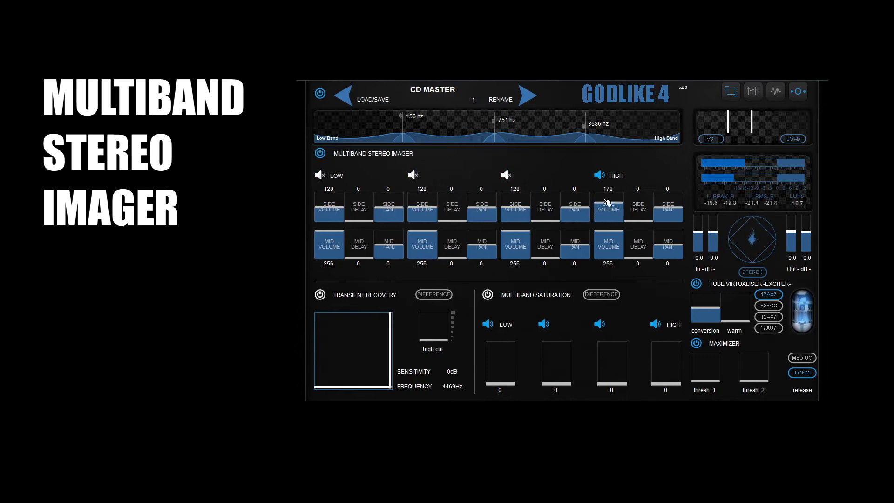
- Isolate the imager's third band and set its side volume to 172
left_click(507, 175)
left_click(599, 176)
mouse_move(517, 212)
left_mouse_down()
mouse_move(517, 189)
mouse_move(516, 202)
left_mouse_up()
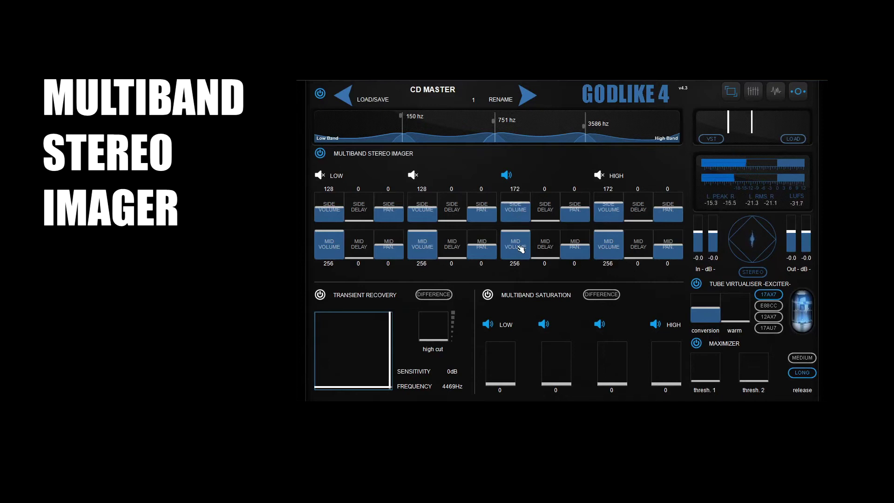
- Isolate the imager's second band and set its side volume to 192
left_click(600, 176)
left_click(506, 176)
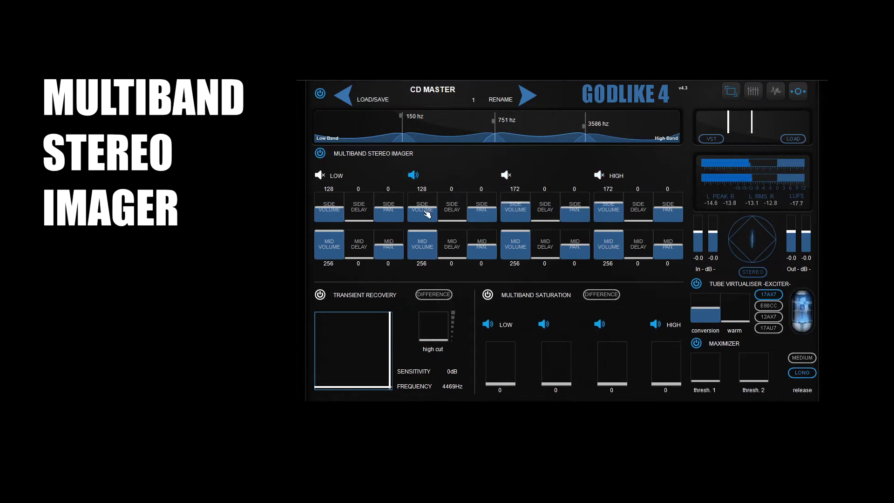
left_click_drag(427, 214, 426, 200)
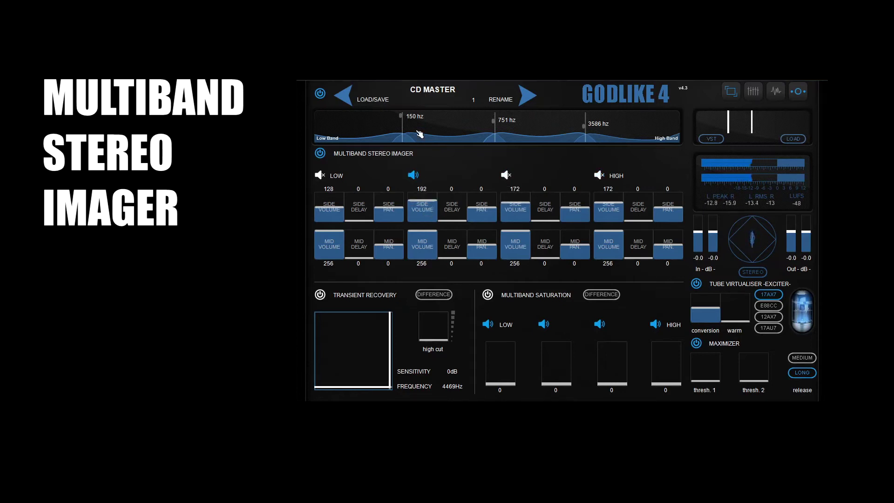
- Move the lowest crossover up to 221 Hz and readjust the second band's side volume
left_click_drag(405, 135, 414, 135)
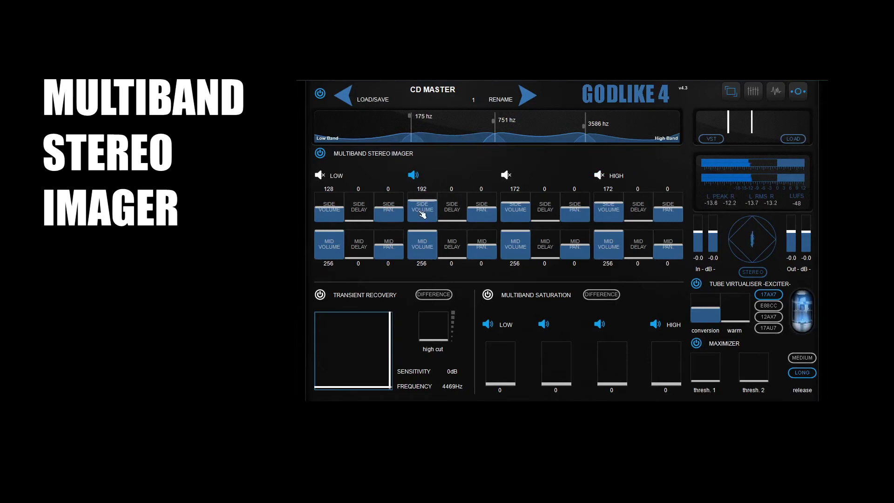
mouse_move(423, 213)
left_mouse_down()
mouse_move(423, 202)
mouse_move(423, 209)
left_mouse_up()
left_click_drag(411, 135, 425, 135)
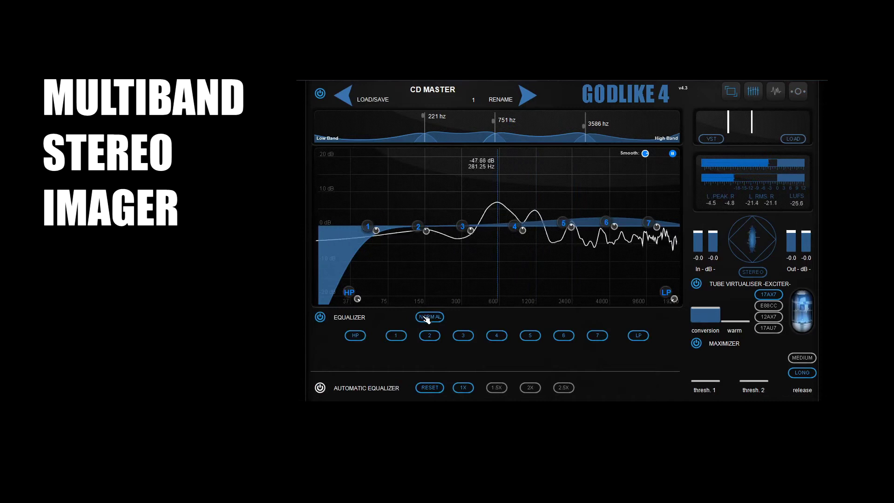
- Switch the equalizer to M/S mode and try a boost on side band 5, returning it to about 0 dB
left_click(429, 317)
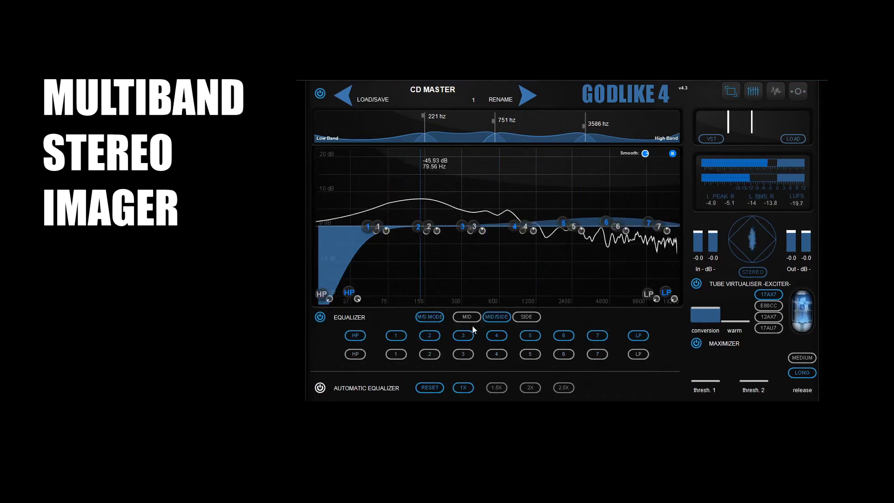
left_click(533, 316)
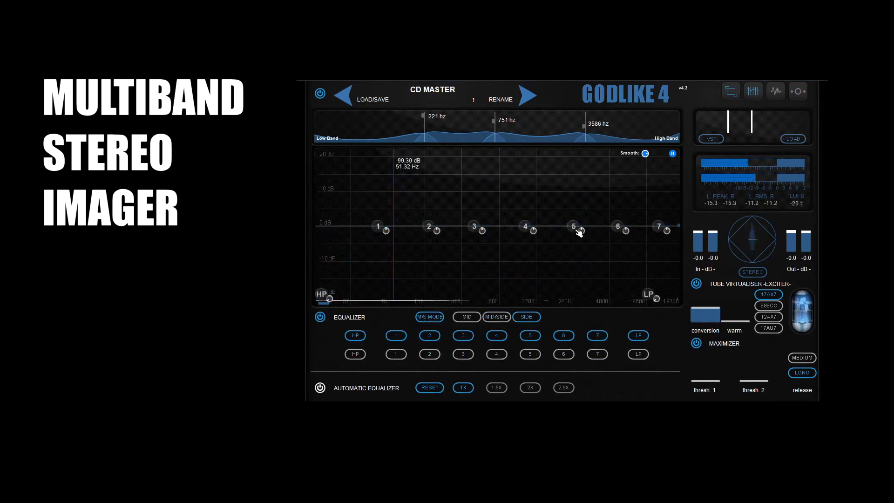
left_click_drag(577, 227, 575, 199)
left_click(491, 318)
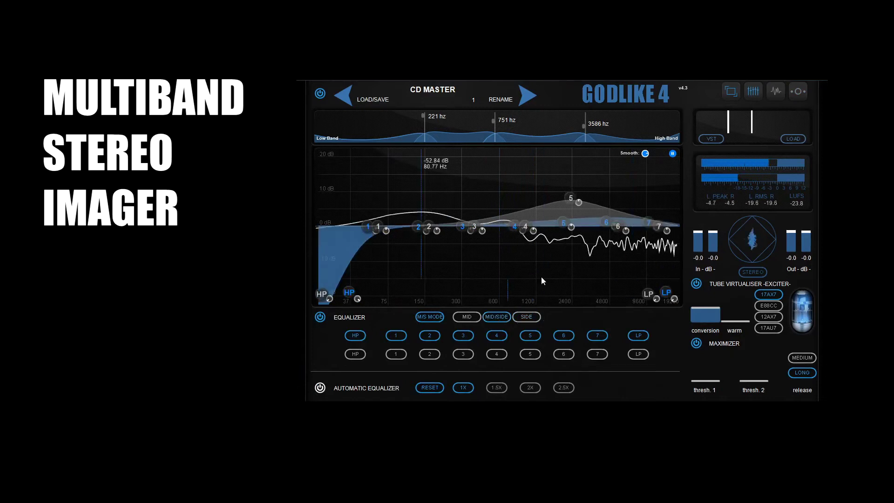
left_click_drag(573, 201, 551, 224)
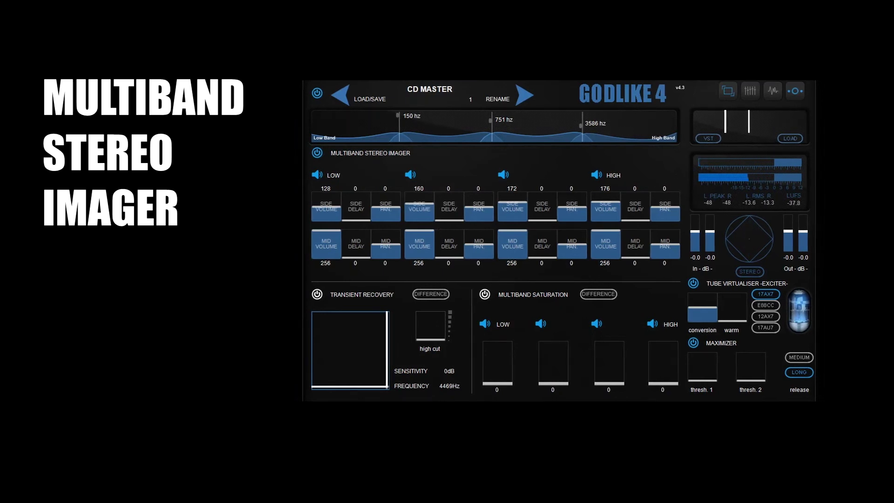
- Set the imager's high band side pan to R8 and try its mid pan, leaving that at 0
scroll(421, 210, "up", 2)
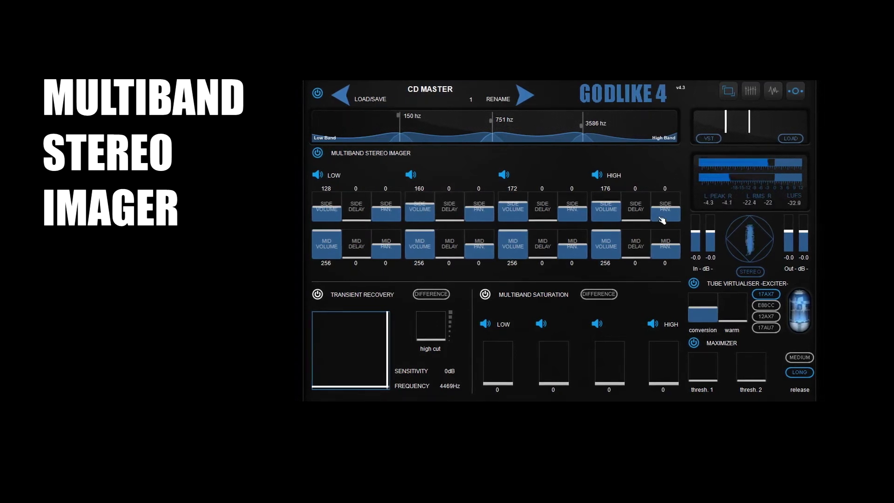
mouse_move(666, 206)
left_mouse_down()
mouse_move(666, 189)
mouse_move(666, 223)
mouse_move(666, 205)
left_mouse_up()
mouse_move(666, 243)
left_mouse_down()
mouse_move(666, 230)
mouse_move(666, 257)
mouse_move(666, 243)
left_mouse_up()
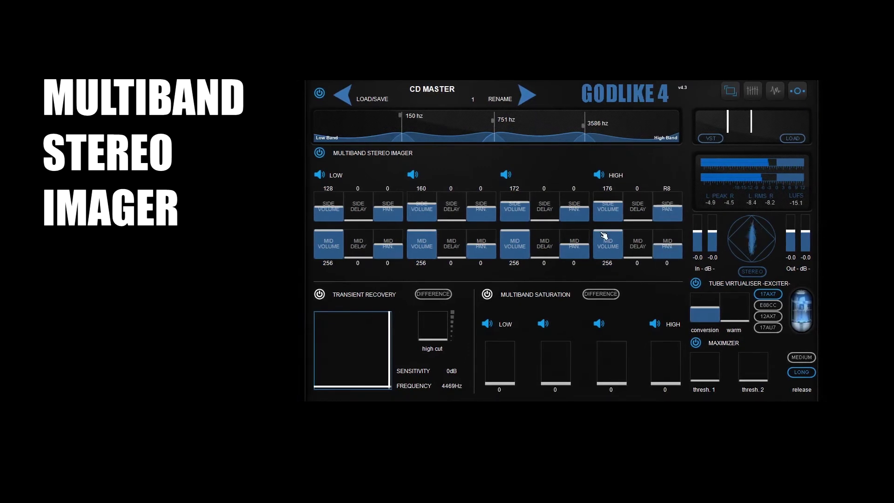
- Set the imager's third band mid pan to R14 and side pan to R127, and isolate that band by muting the others
mouse_move(574, 238)
left_mouse_down()
mouse_move(574, 257)
mouse_move(574, 242)
left_mouse_up()
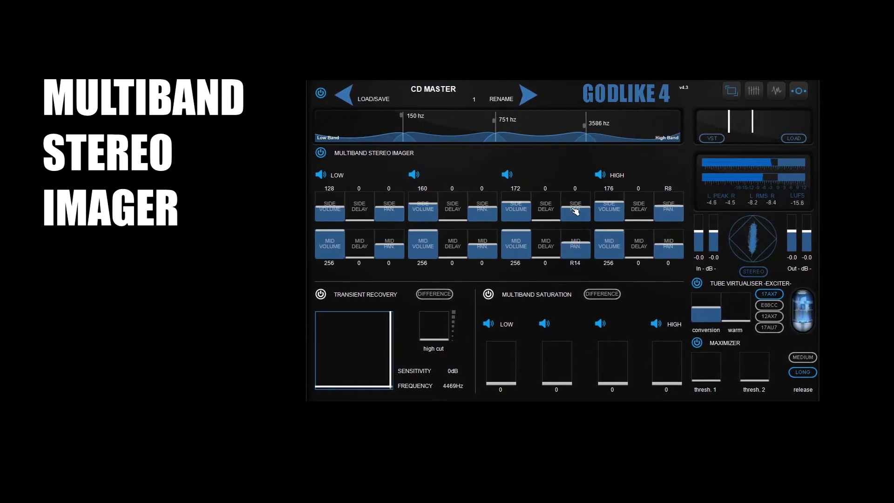
left_click_drag(573, 206, 574, 191)
left_click(601, 175)
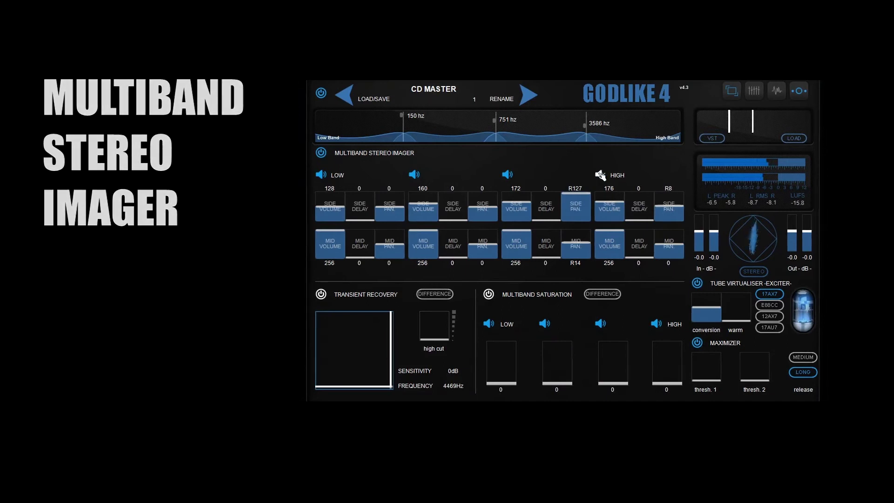
left_click(413, 174)
left_click(321, 175)
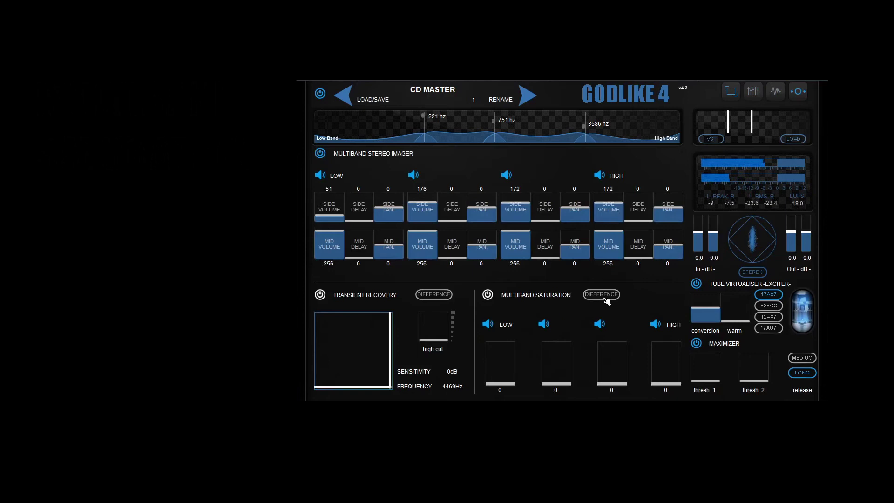
- Monitor the multiband saturation's difference signal and set the second band to 225, the third to 128 and the high band to 153
left_click(605, 297)
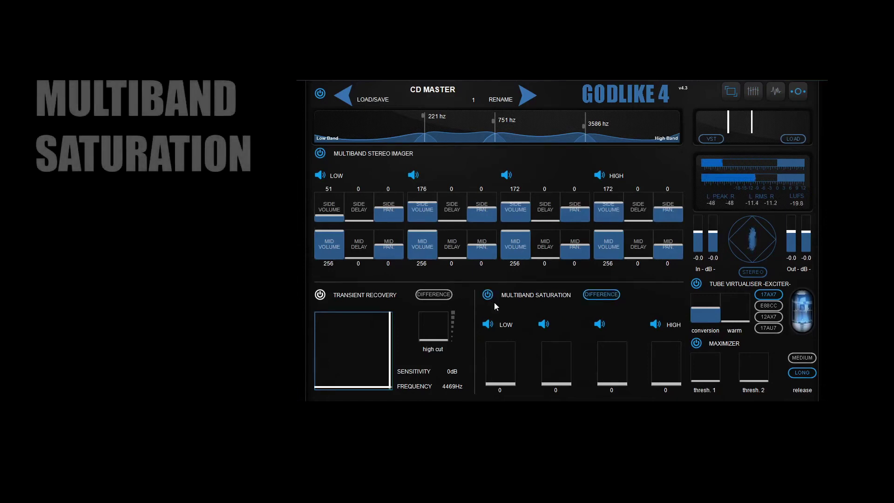
left_click_drag(615, 379, 613, 364)
left_click_drag(666, 383, 667, 360)
left_click_drag(556, 382, 556, 348)
- Lower the second band's saturation to 144 with the third saturation band temporarily muted
left_click(600, 325)
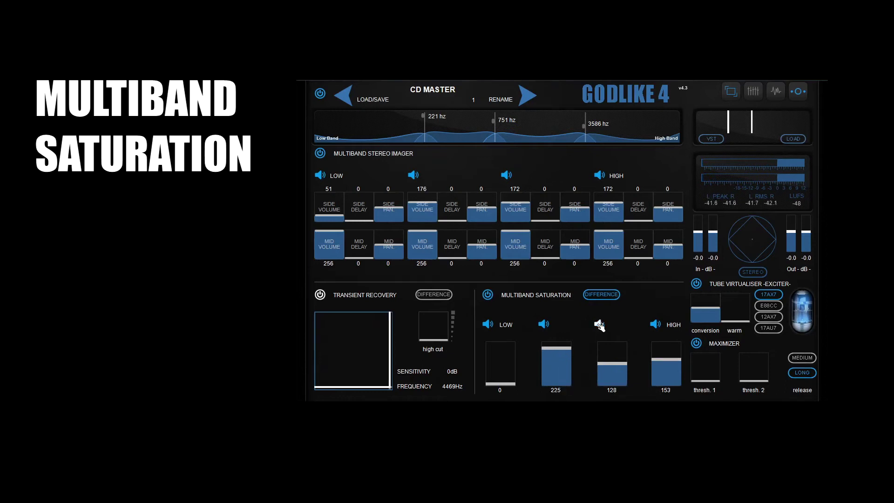
left_click_drag(565, 350, 565, 361)
left_click(601, 325)
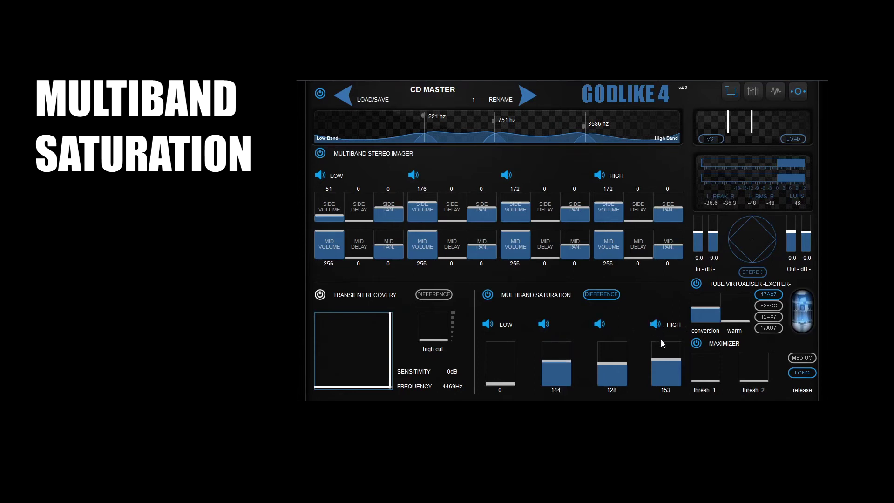
- Stop monitoring the saturation difference and compare the sound with saturation bypassed and active, leaving it on
left_click(593, 298)
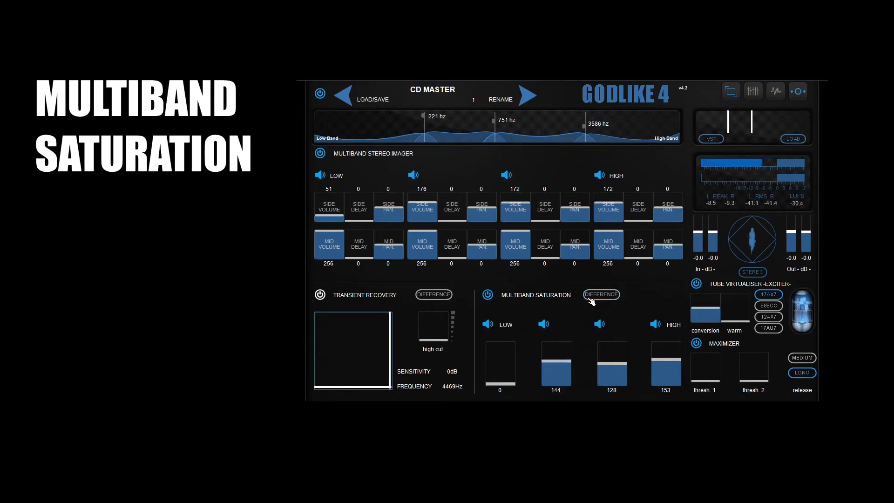
left_click(488, 295)
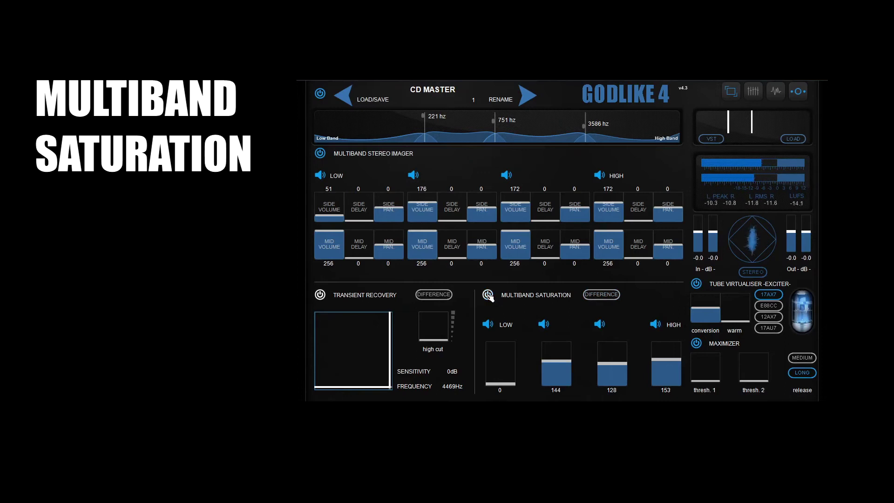
left_click(489, 297)
left_click(488, 296)
left_click(488, 295)
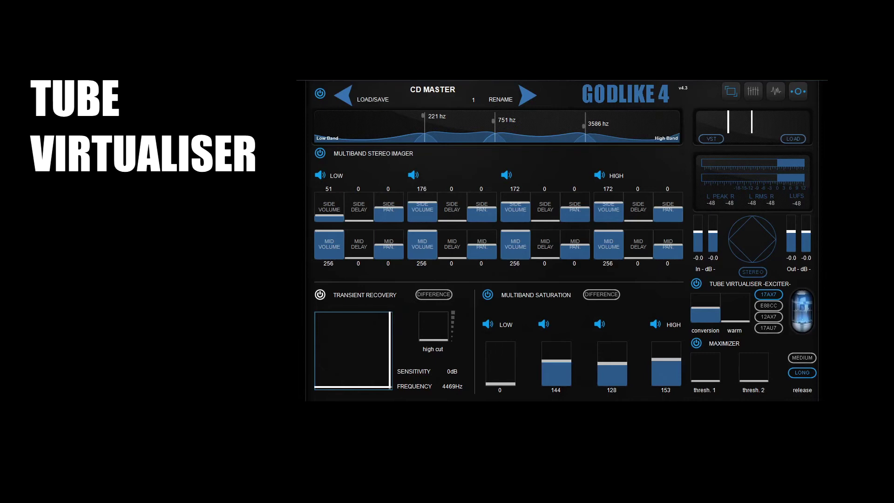
- Play the audio, set the tube virtualiser to 12AX7 with conversion and warm at maximum, and compare it with bypass
key("space")
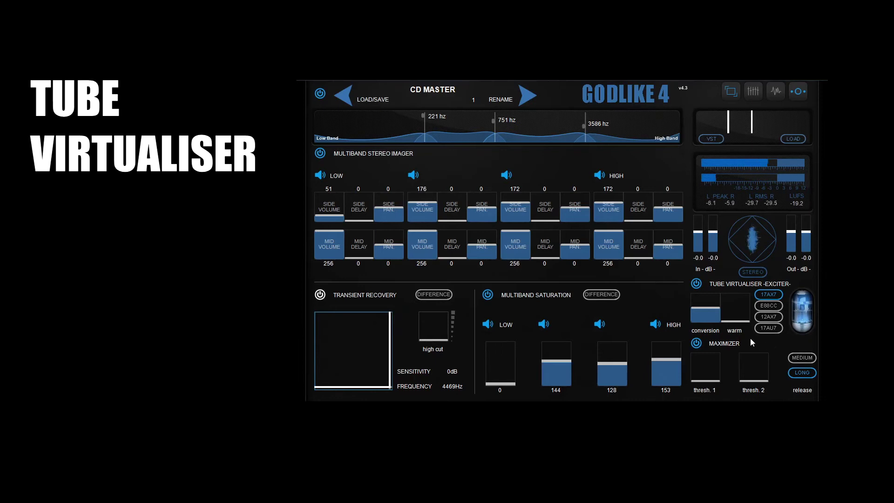
left_click_drag(739, 322, 736, 296)
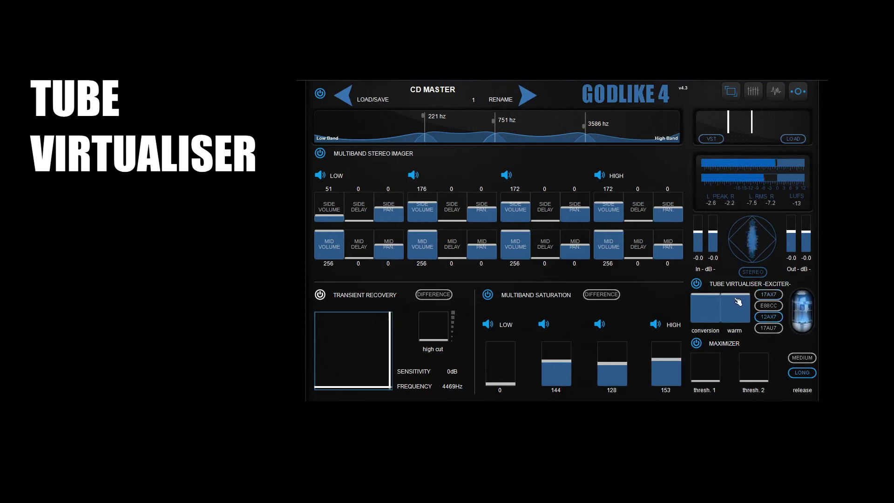
left_click(697, 284)
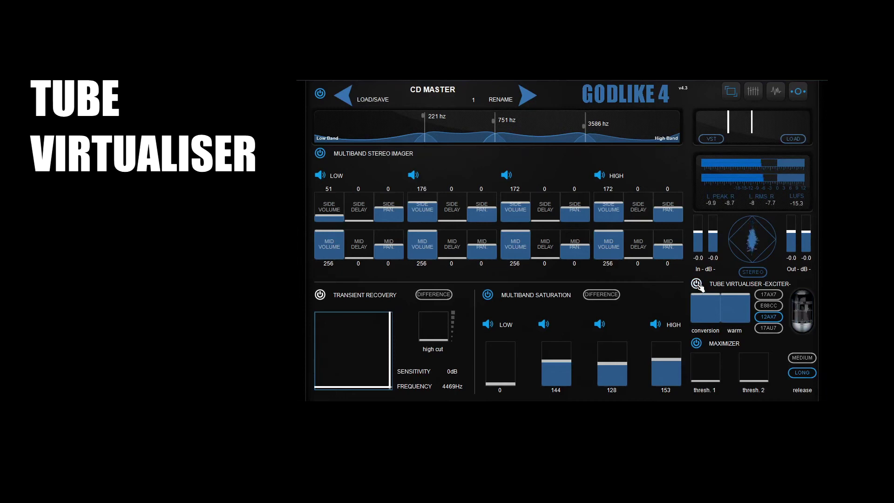
left_click(697, 284)
- Reduce the tube virtualiser's conversion and warm amounts to moderate levels and compare with bypass, leaving it on
mouse_move(735, 295)
left_mouse_down()
mouse_move(735, 303)
mouse_move(705, 299)
mouse_move(733, 312)
left_mouse_up()
left_click(697, 284)
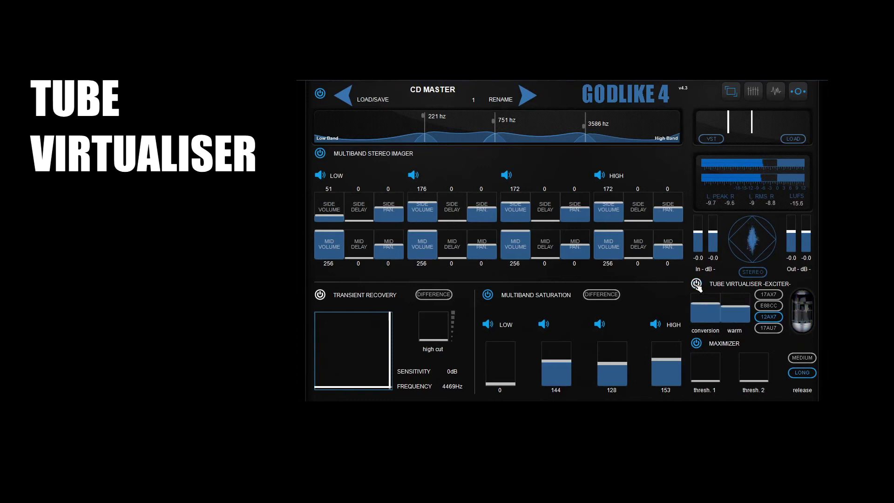
left_click(697, 284)
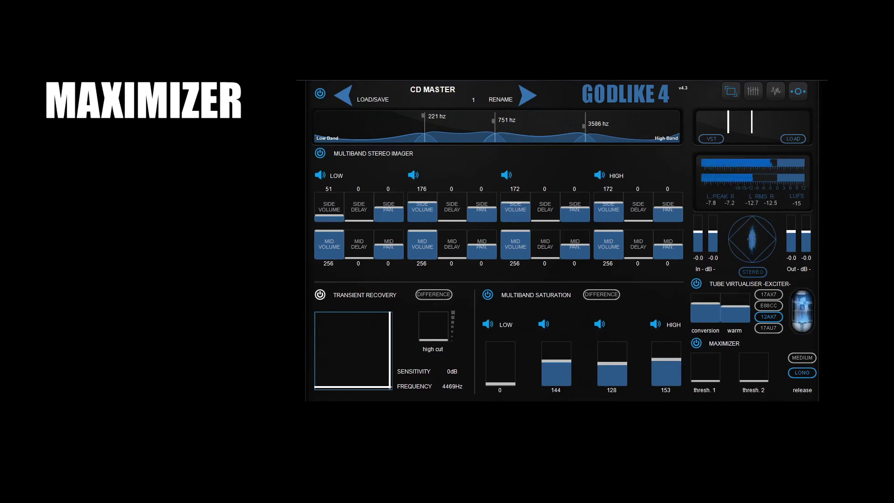
- Raise the maximizer's threshold 2 to a little under half of its range
mouse_move(754, 381)
left_mouse_down()
mouse_move(755, 368)
mouse_move(755, 376)
left_mouse_up()
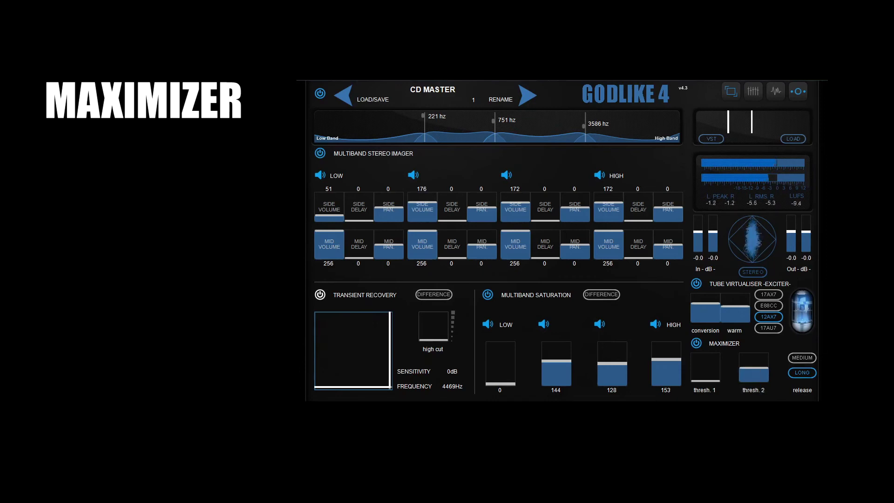
left_click_drag(755, 372, 756, 372)
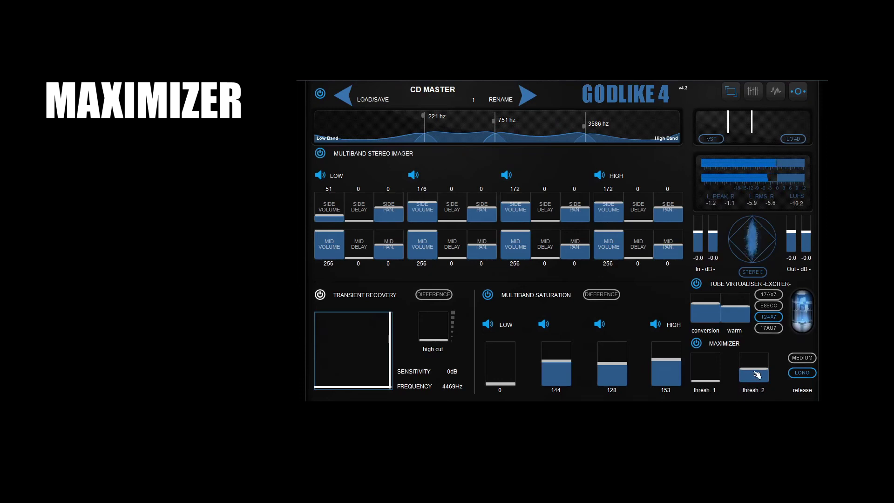
left_click_drag(757, 375, 757, 376)
mouse_move(754, 371)
left_mouse_down()
mouse_move(754, 381)
mouse_move(710, 383)
mouse_move(708, 376)
mouse_move(713, 387)
mouse_move(754, 369)
mouse_move(757, 381)
left_mouse_up()
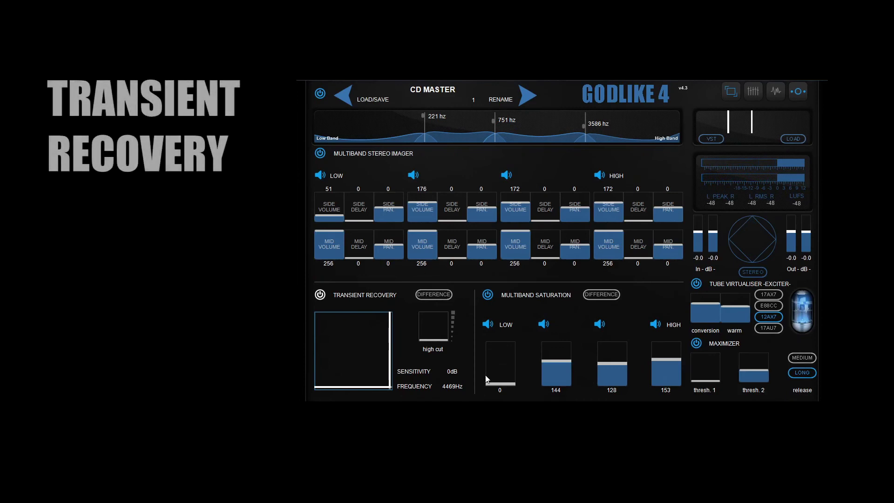
- Set the transient recovery to 21 dB sensitivity, 262 Hz and high cut 108 using difference monitoring, and end that monitoring
left_click(433, 295)
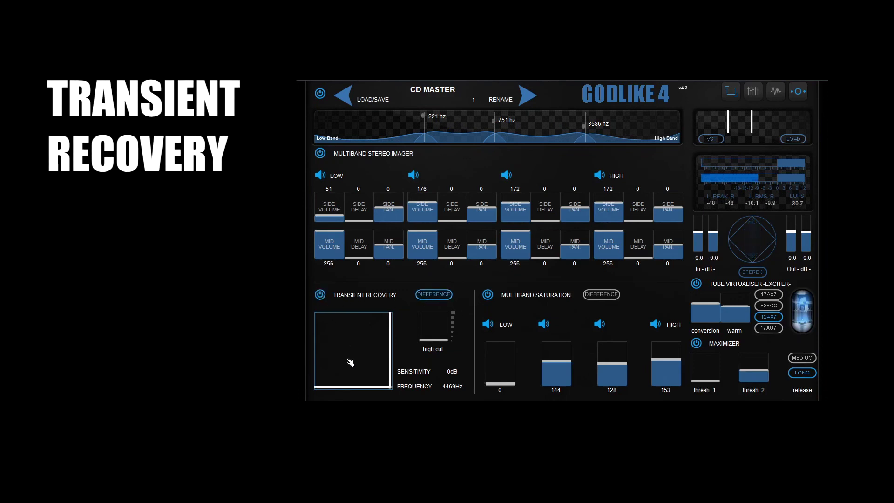
left_click_drag(358, 373, 332, 351)
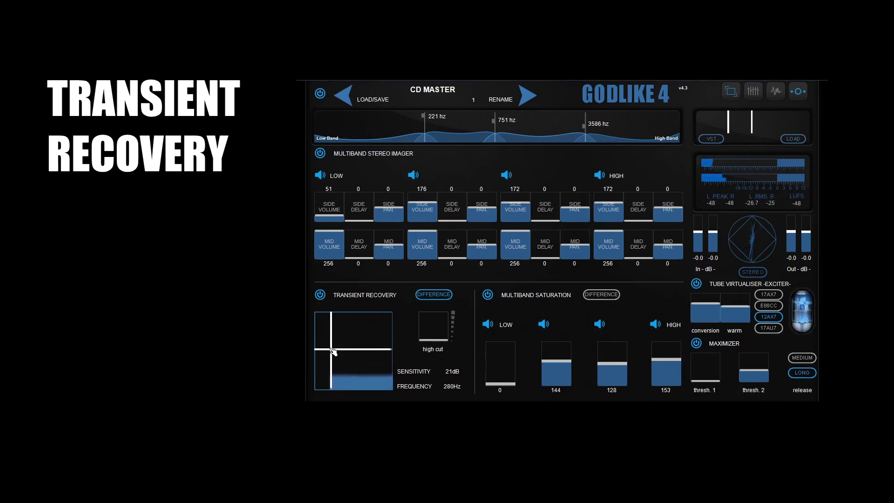
left_click_drag(333, 351, 332, 351)
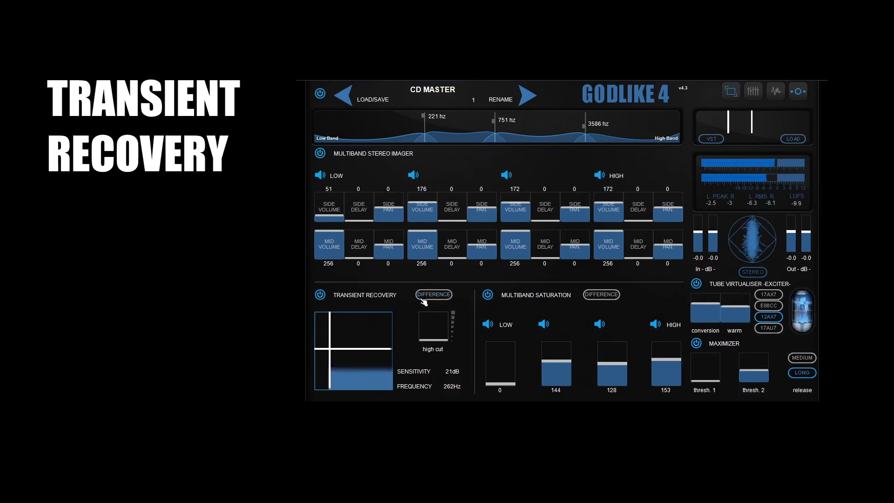
left_click_drag(433, 335, 434, 326)
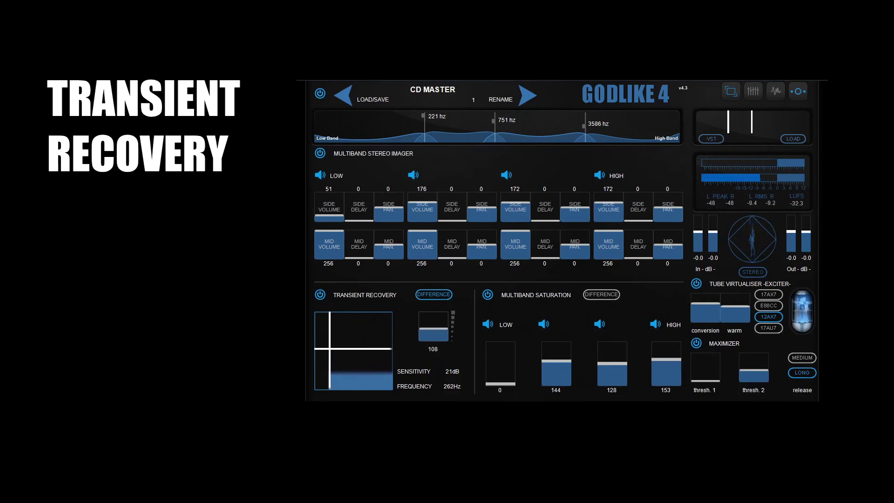
left_click(436, 296)
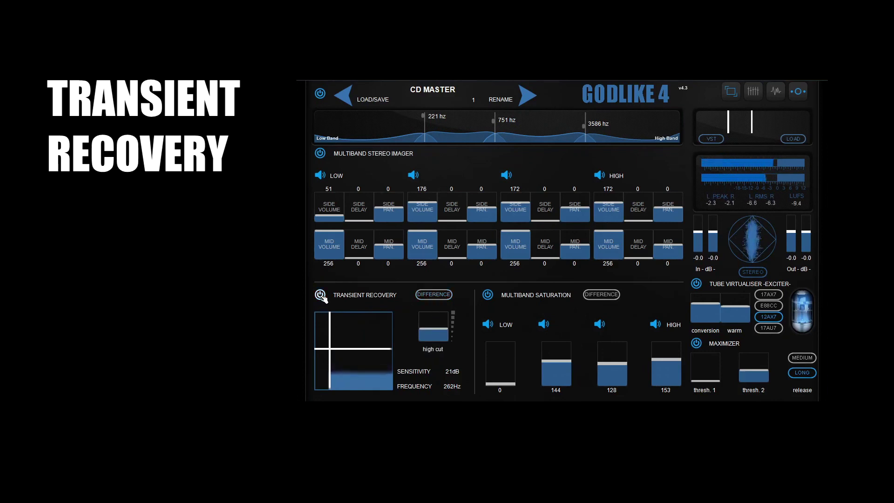
- Adjust the transient recovery to 22 dB sensitivity and 256 Hz and compare it with bypass
mouse_move(334, 351)
left_mouse_down()
mouse_move(330, 335)
mouse_move(331, 348)
left_mouse_up()
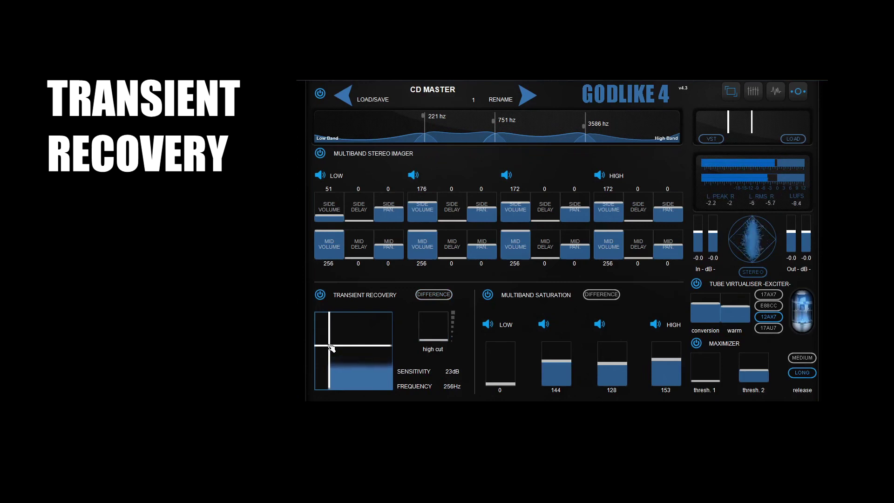
left_click_drag(332, 348, 332, 350)
left_click(321, 295)
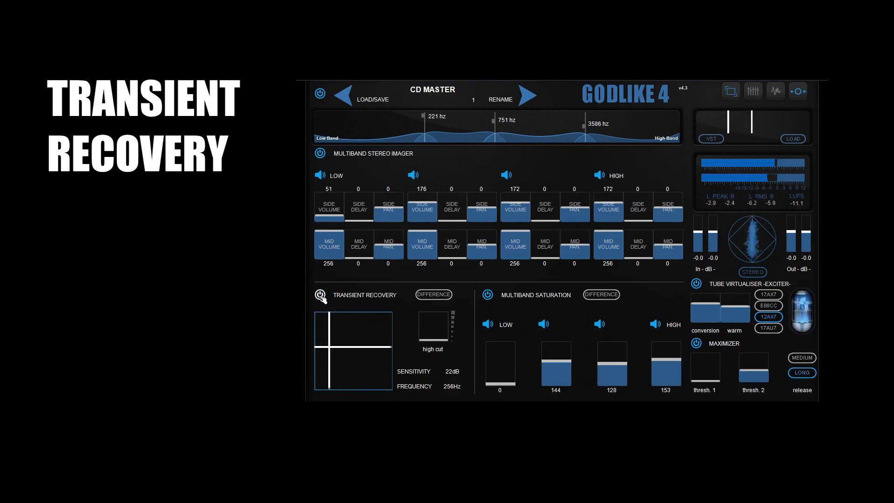
left_click(321, 296)
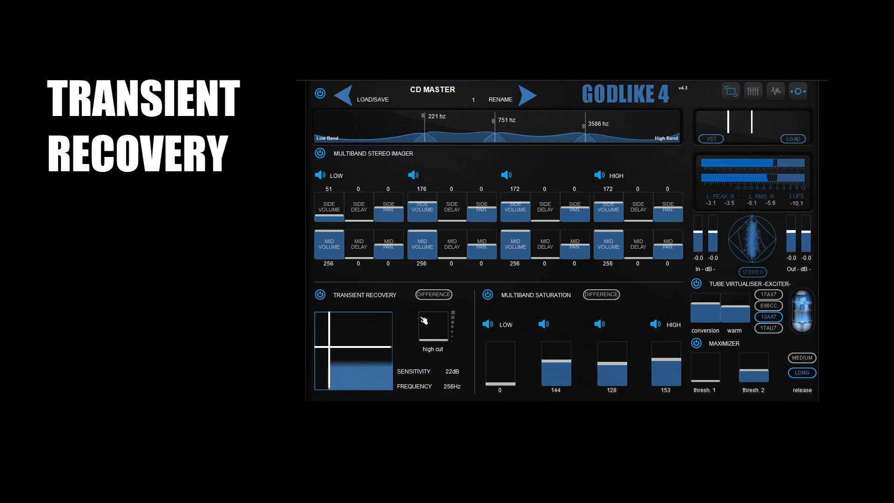
- Set the transient recovery's high cut to about half using difference monitoring, compare with bypass in the full mix, and lower the cut slightly
left_click(434, 294)
left_click_drag(434, 340, 433, 323)
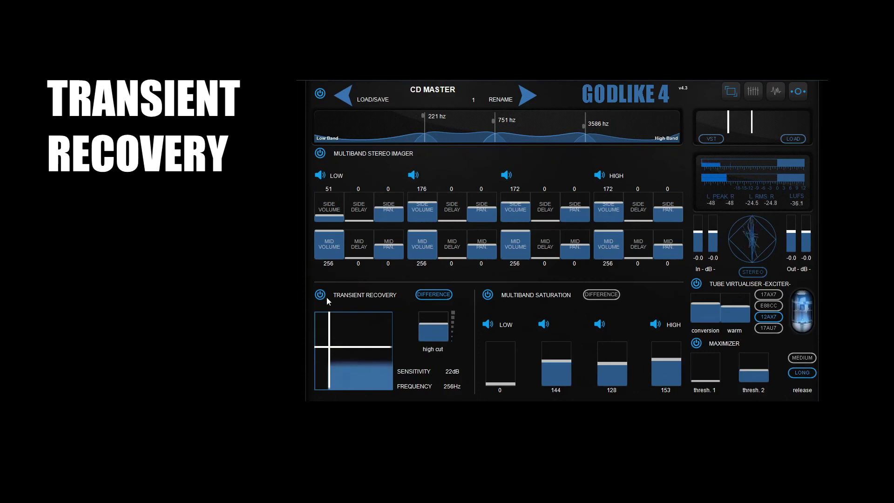
left_click(320, 295)
left_click(442, 296)
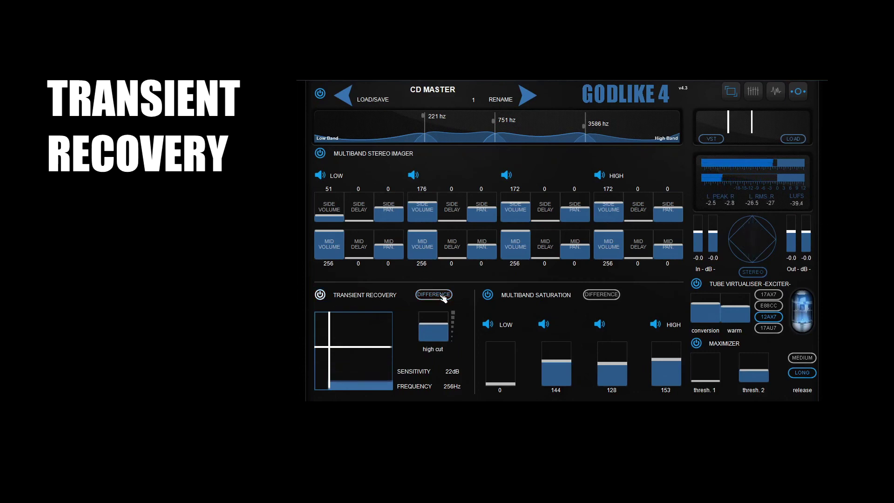
left_click(320, 294)
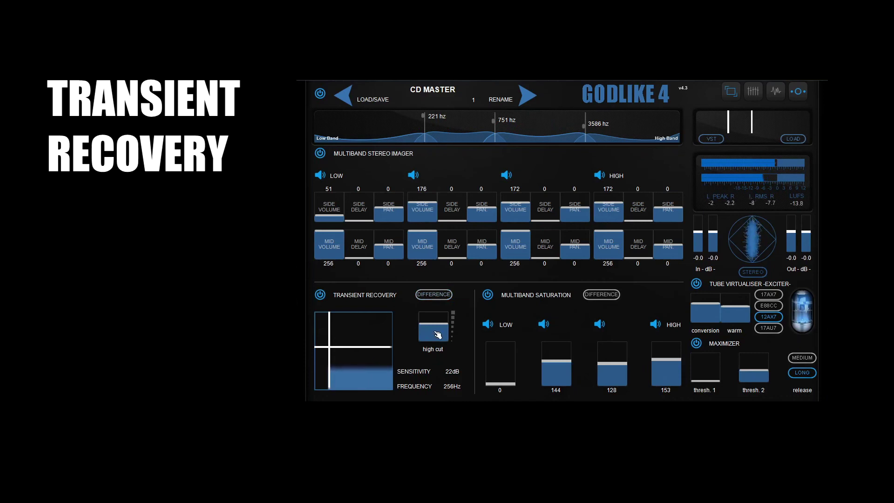
left_click_drag(439, 328, 439, 331)
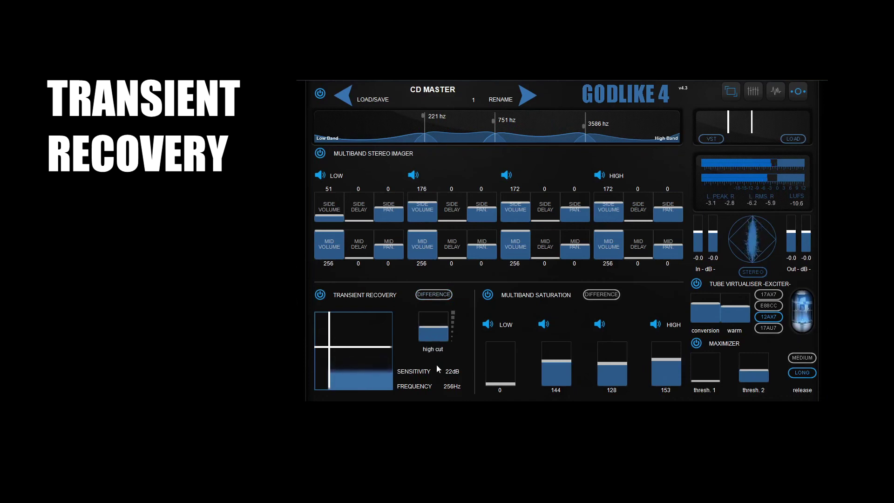